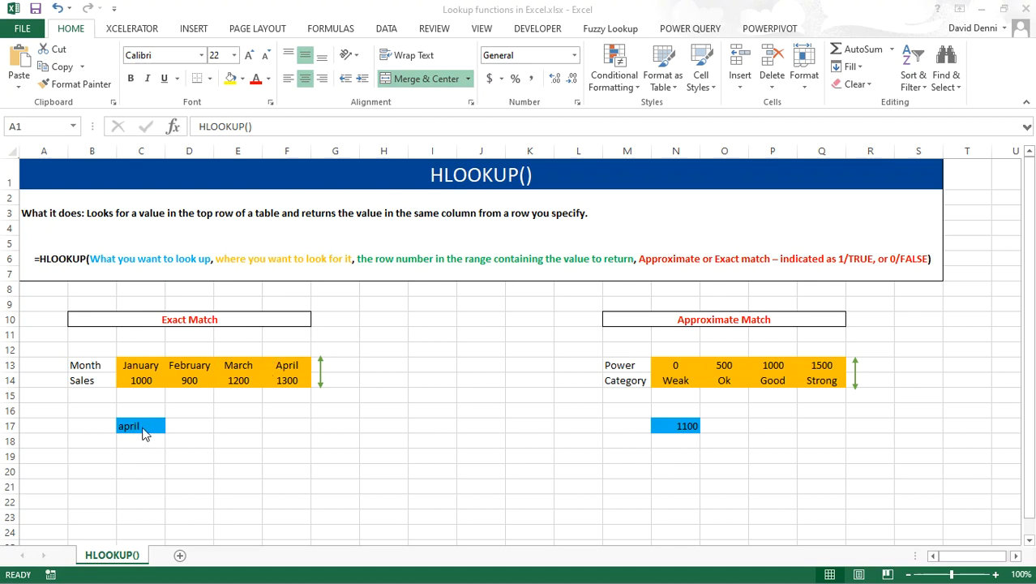
Enter the exact-match formula =hlookup(C17,C13:F14,2,false) in cell D17, beside the lookup month.
click(187, 427)
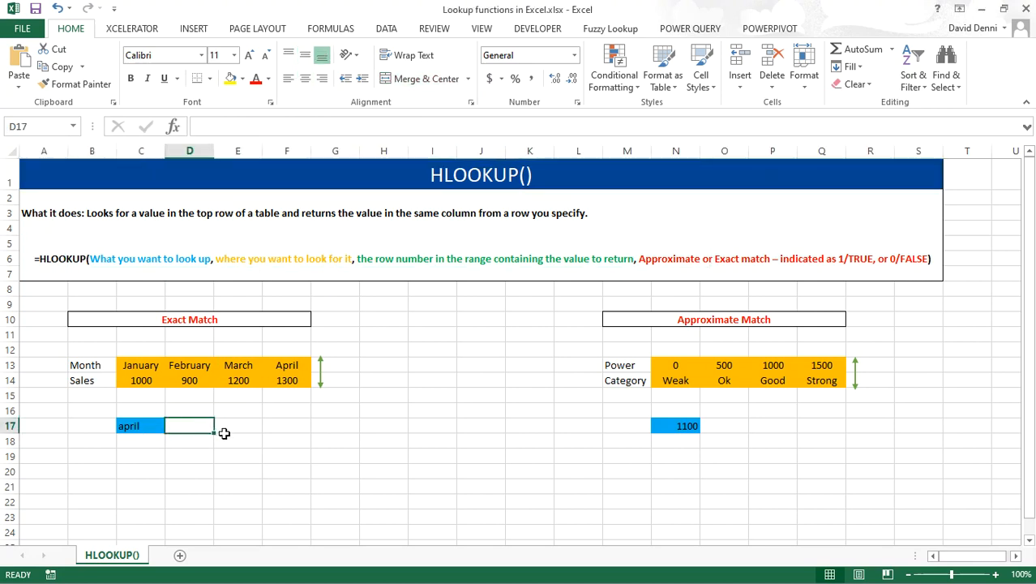
text(=hl)
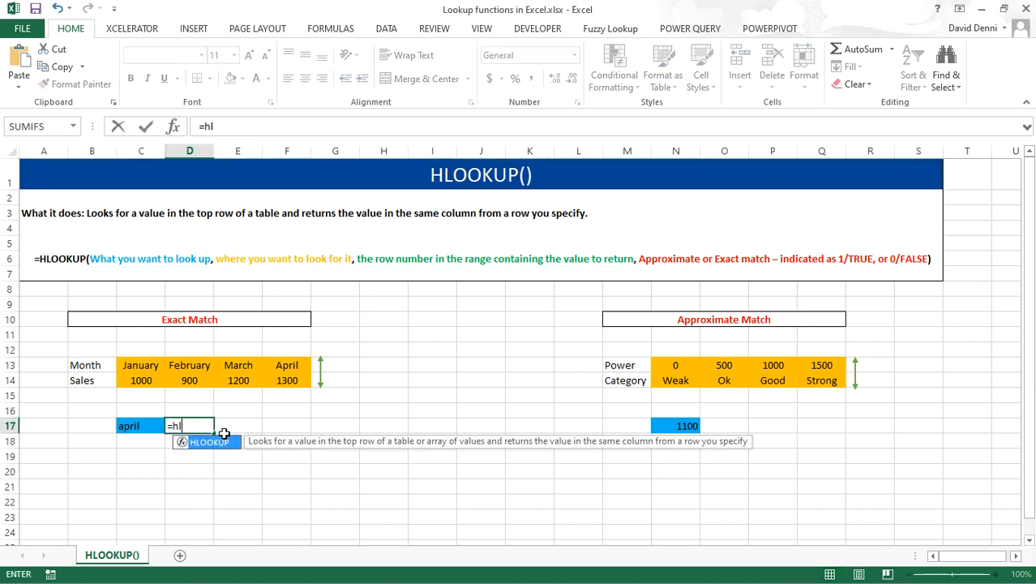
text(ookup()
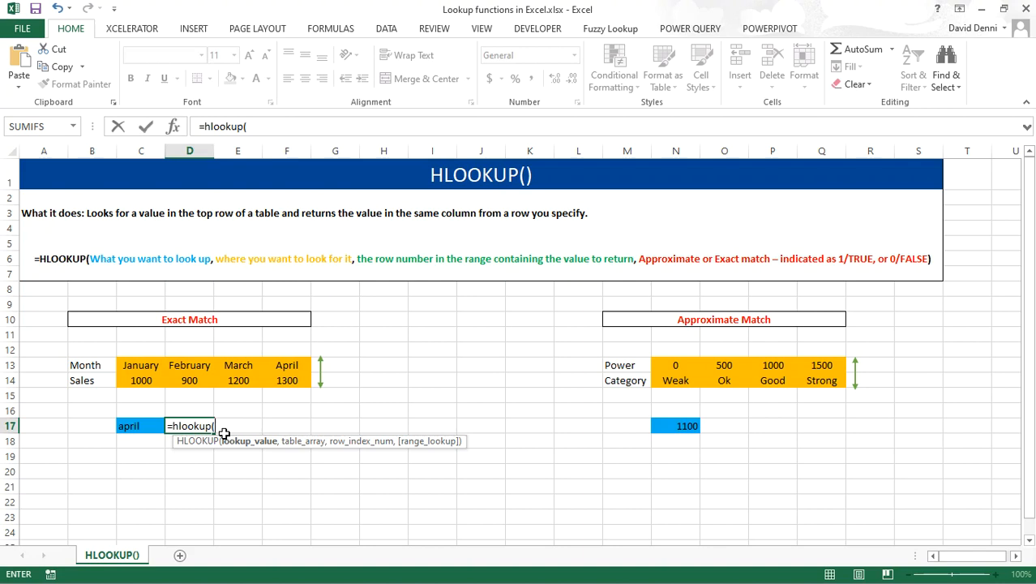
click(150, 423)
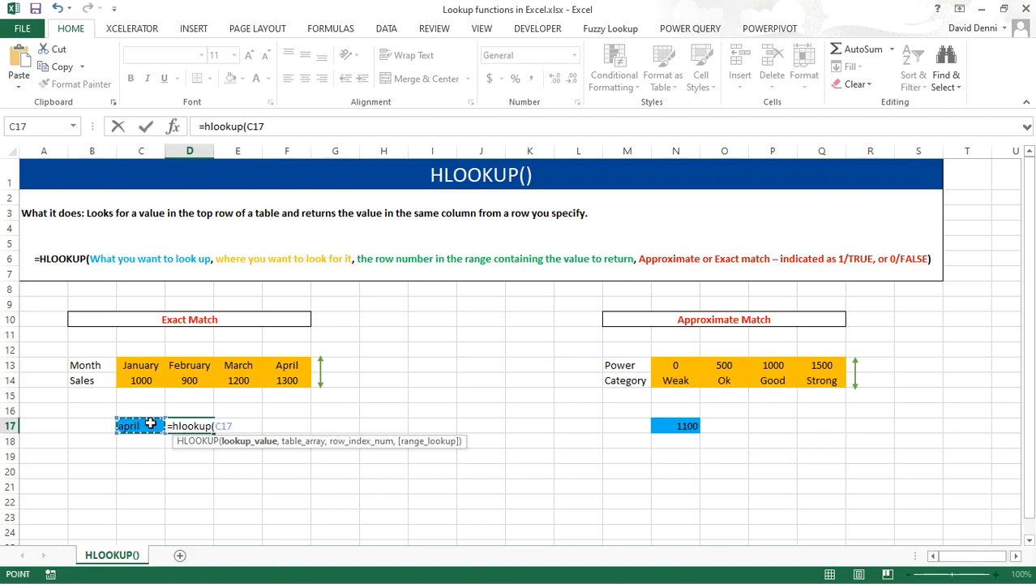
text(,)
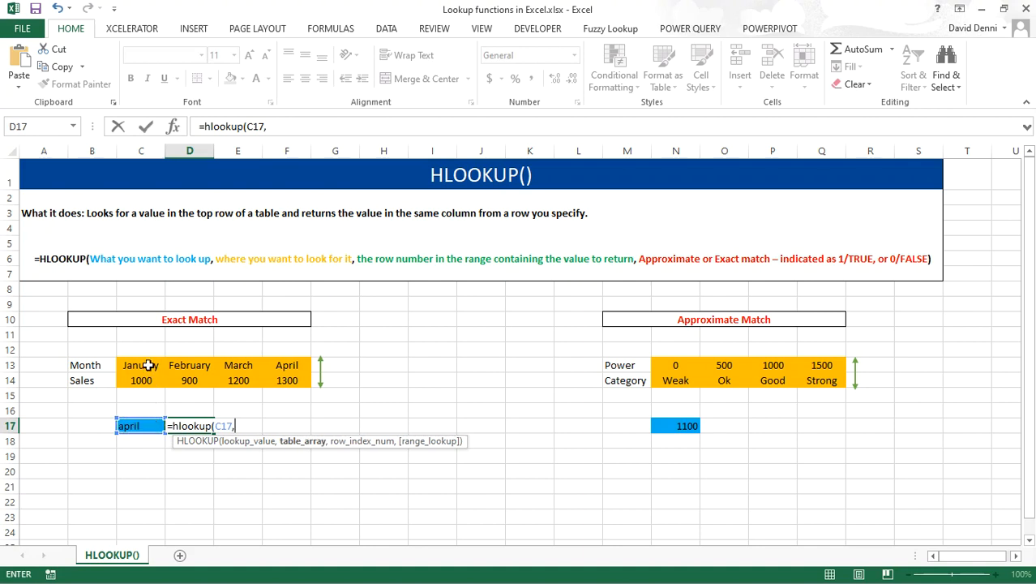
drag(143, 365, 283, 382)
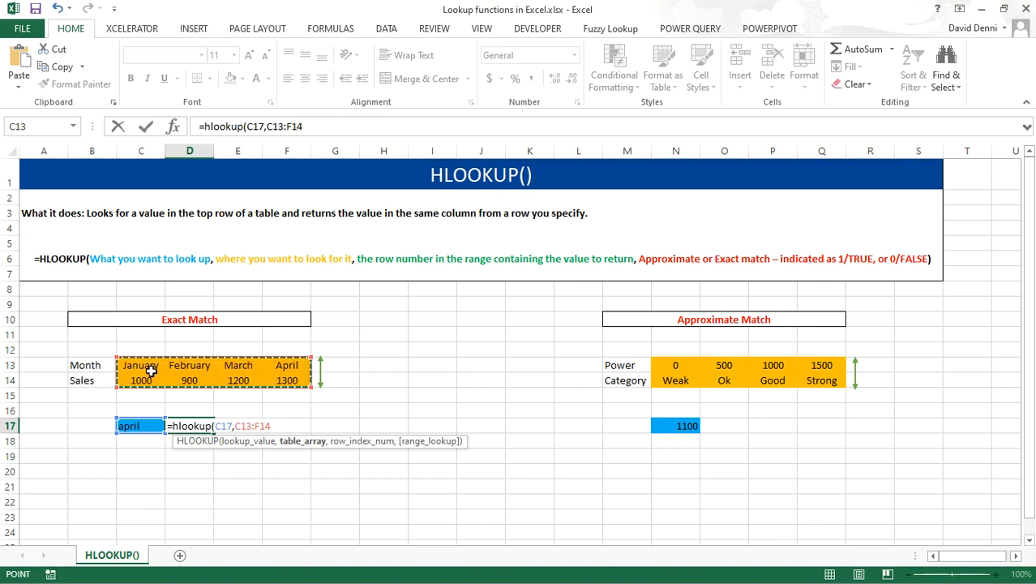
text(,)
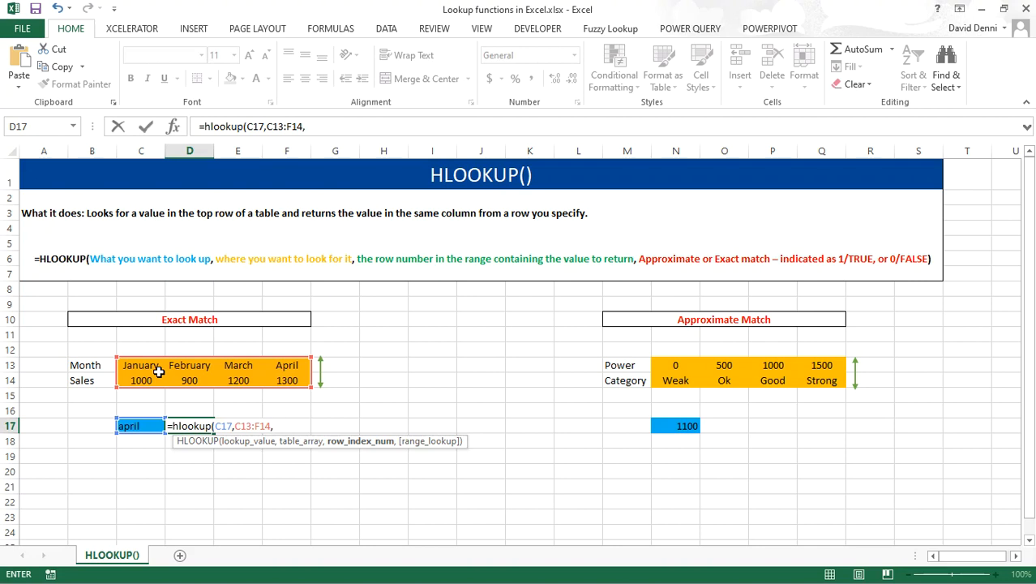
text(2,f)
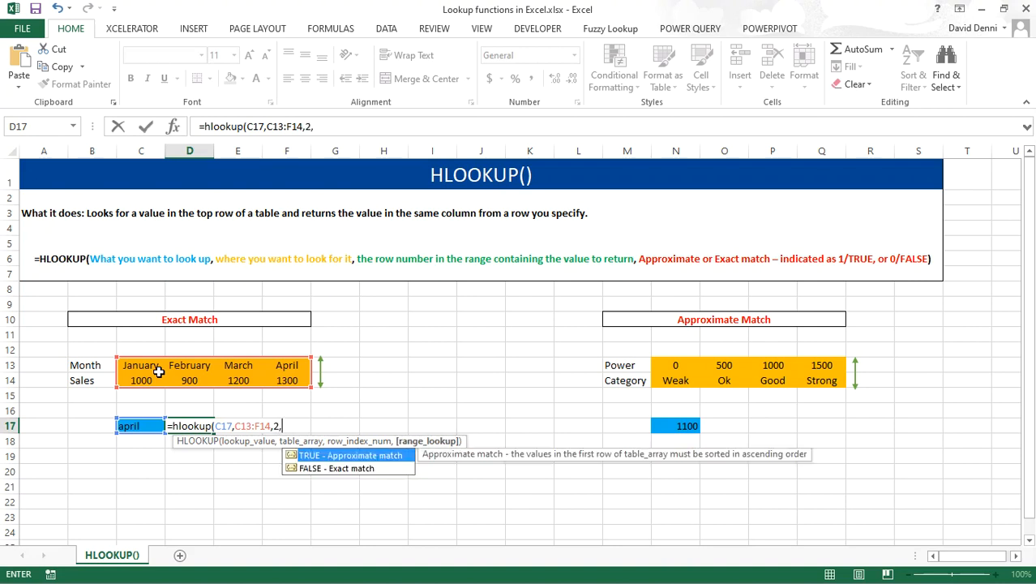
text(alse))
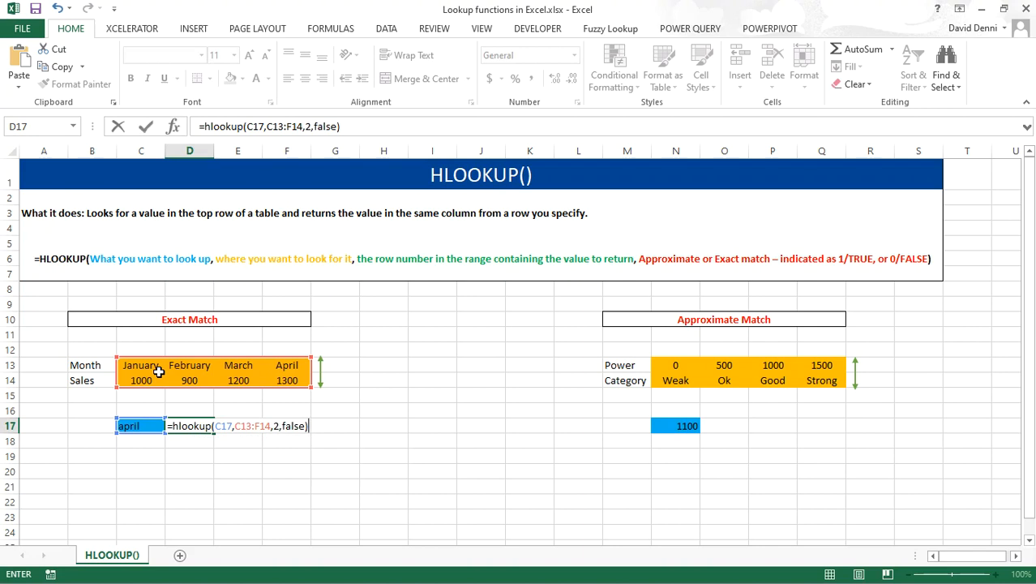
key(Return)
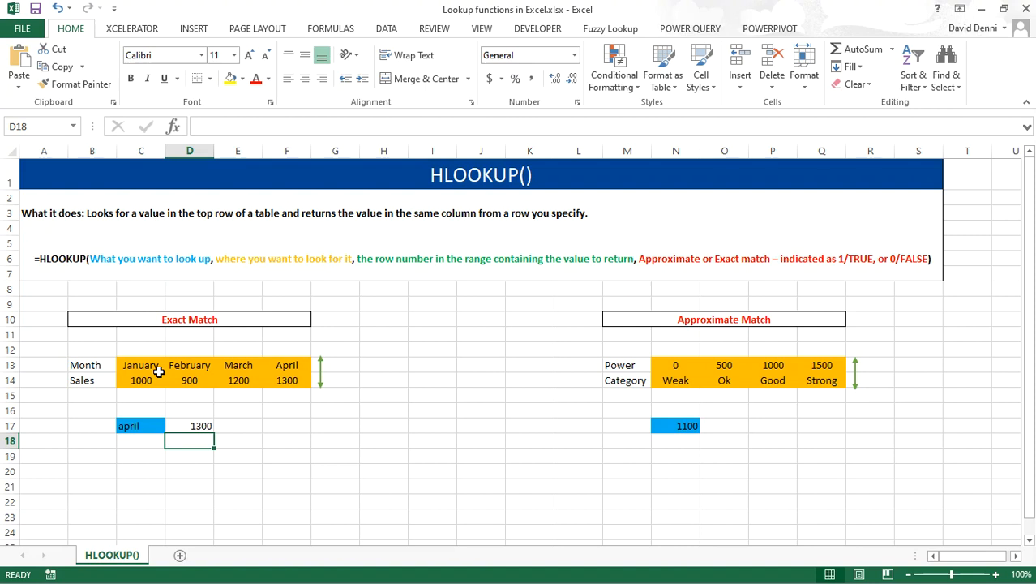
Change the lookup month in cell C17 to January.
click(150, 426)
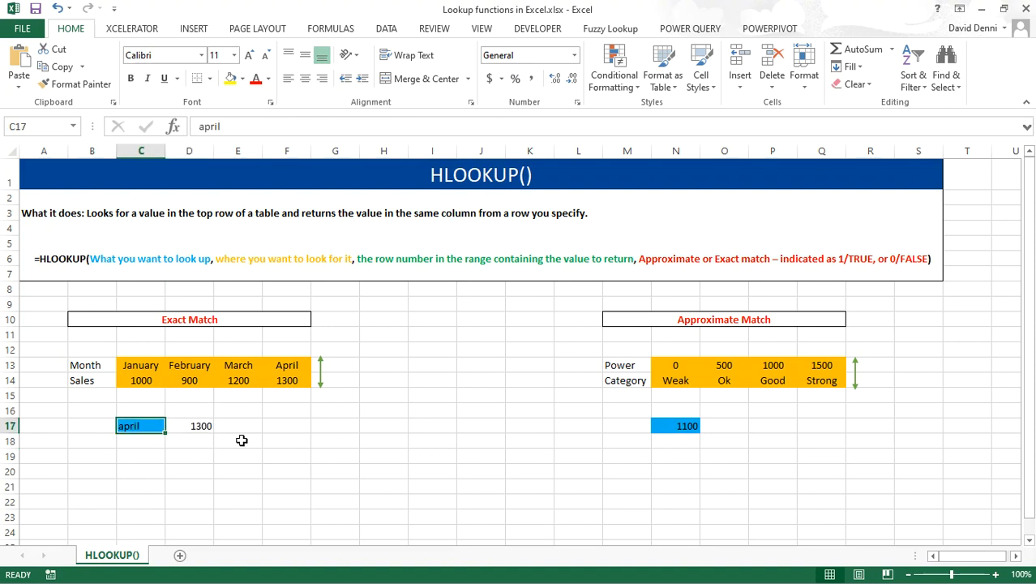
click(299, 366)
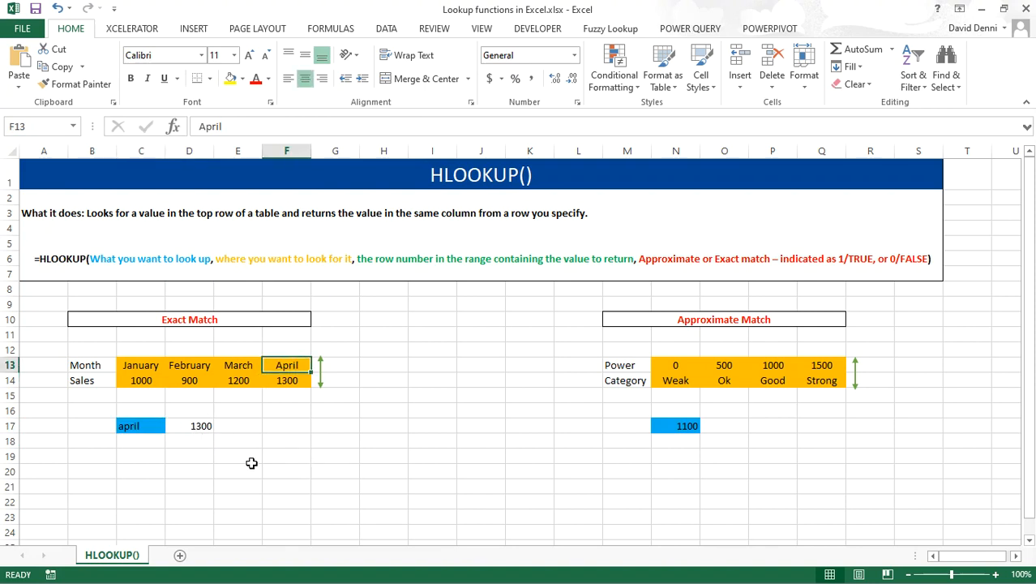
click(155, 426)
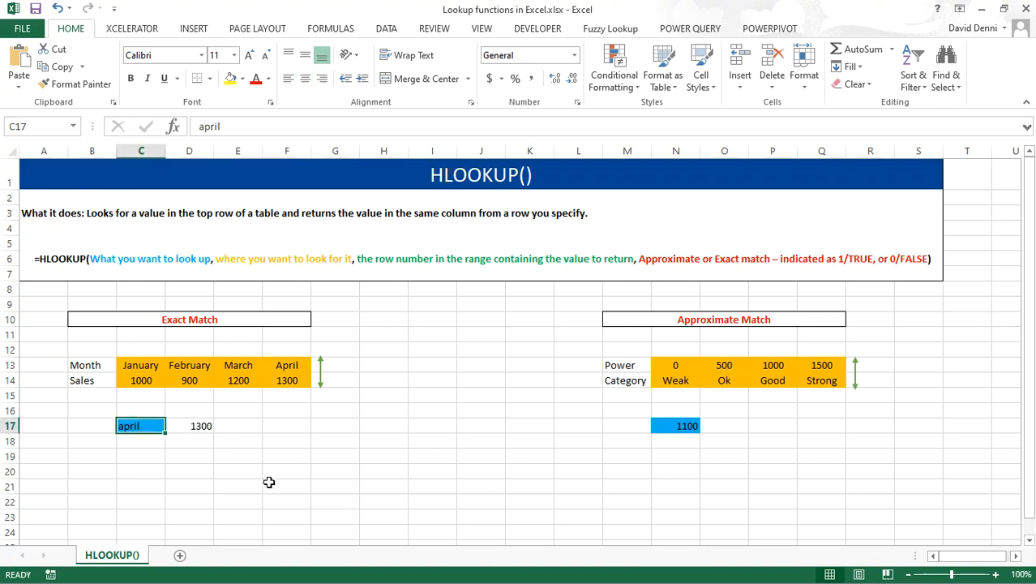
text(January)
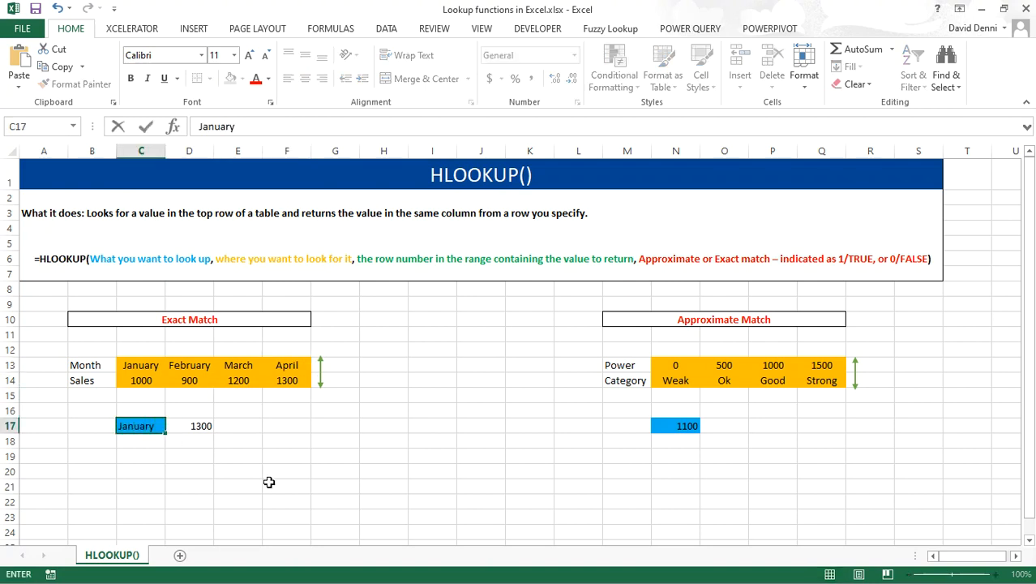
key(Return)
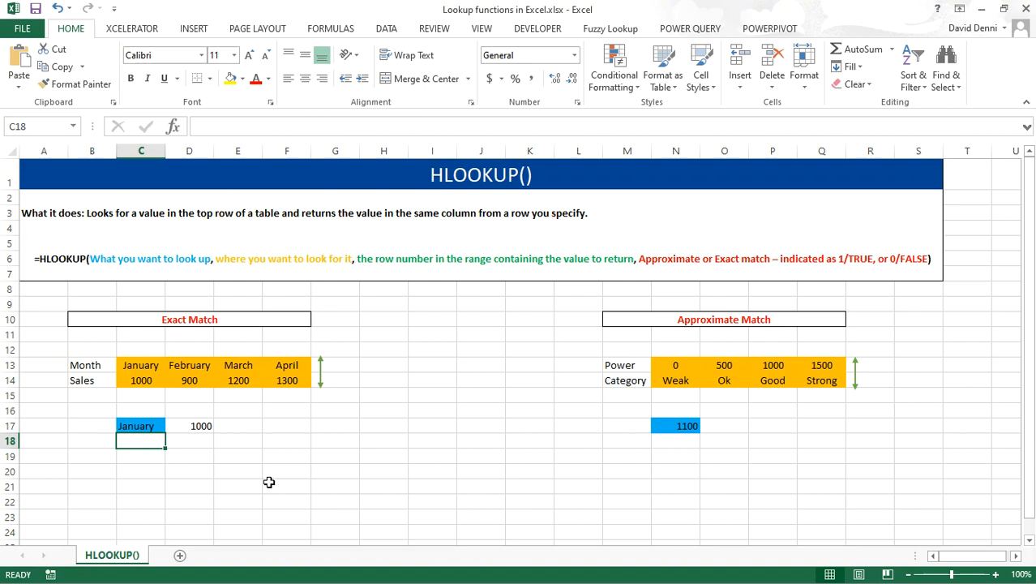
Try May as the lookup month in cell C17 and undo the entry.
key(Up)
text(May)
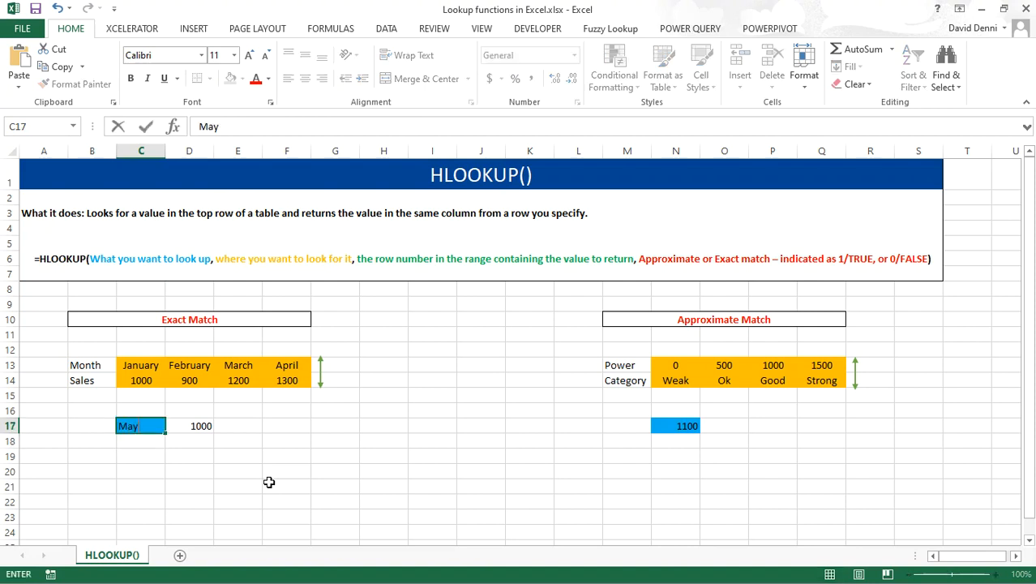
key(Return)
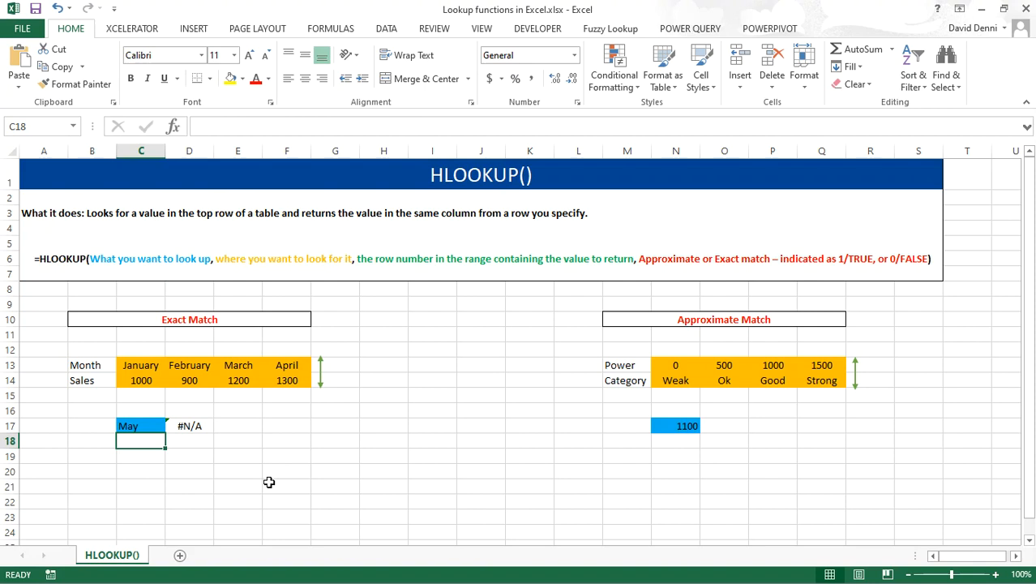
click(57, 8)
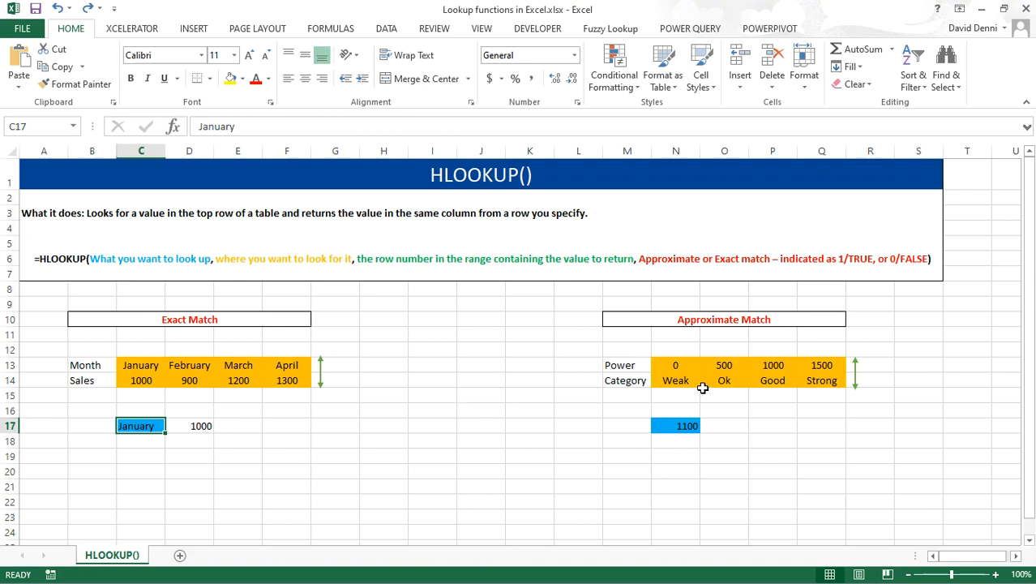
drag(676, 365, 823, 365)
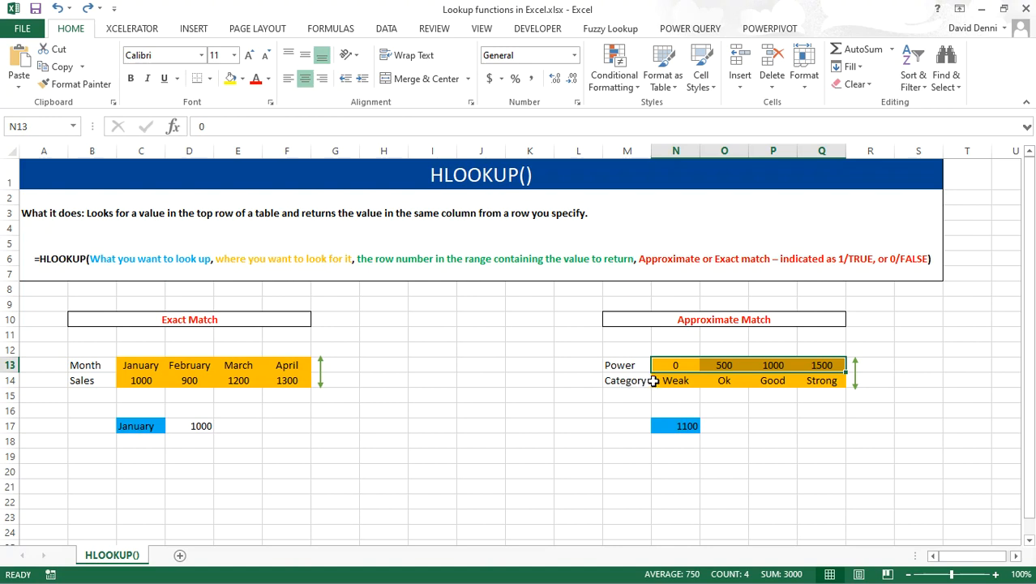
click(776, 455)
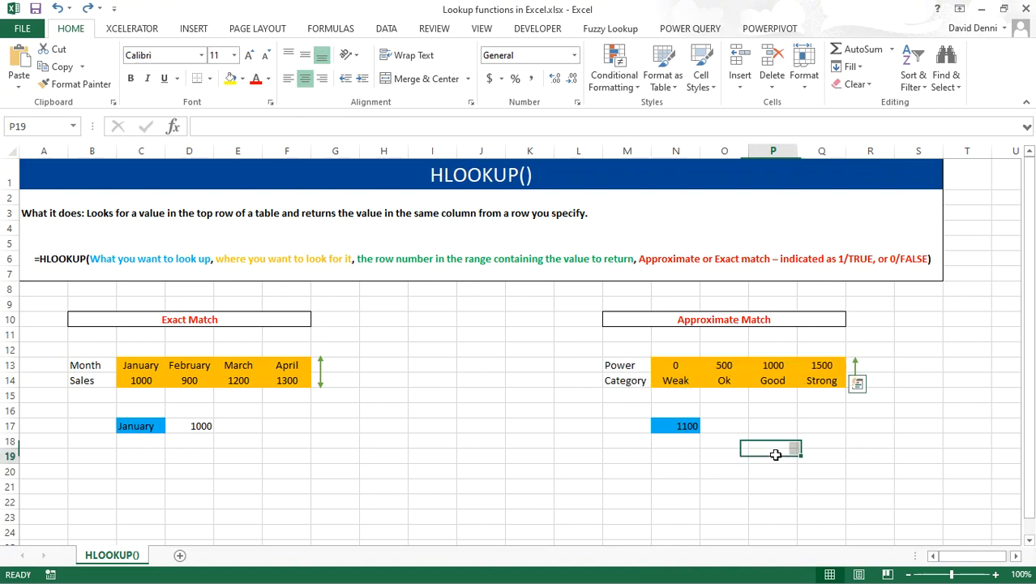
click(682, 430)
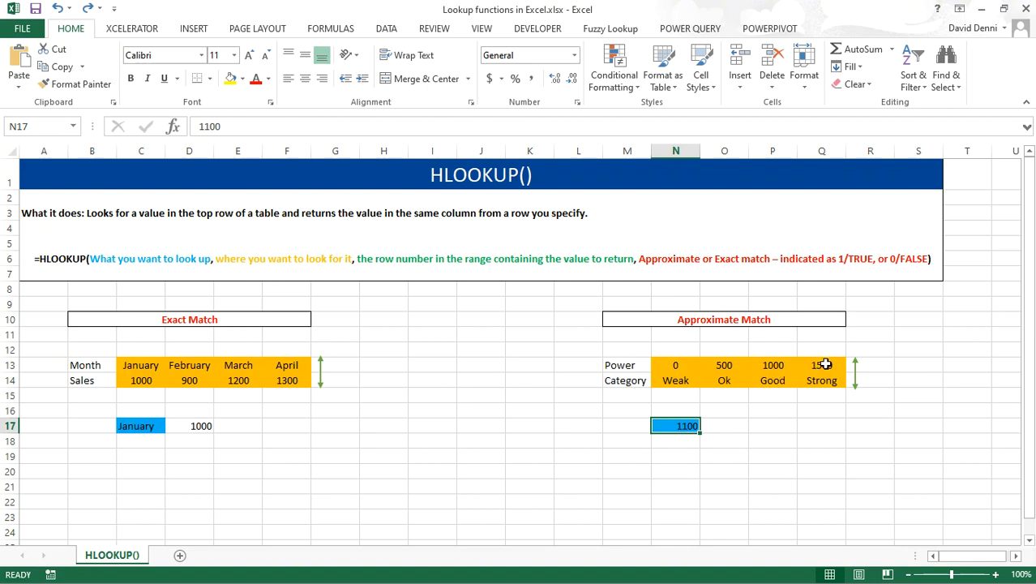
click(770, 378)
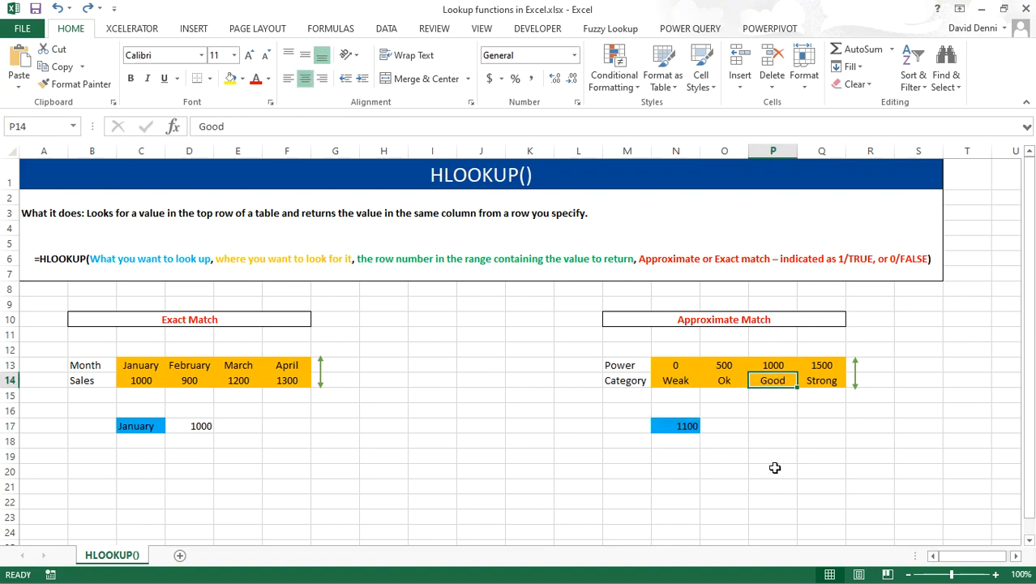
Enter the approximate-match formula =hlookup(N17,N13:Q14,2,true) in cell O17, beside the lookup power value.
click(727, 425)
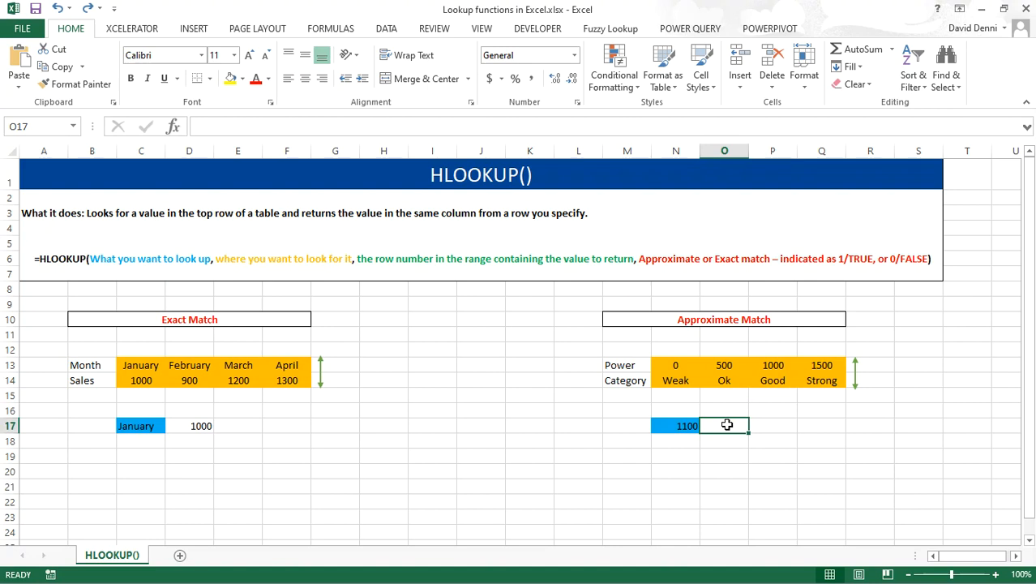
text(=)
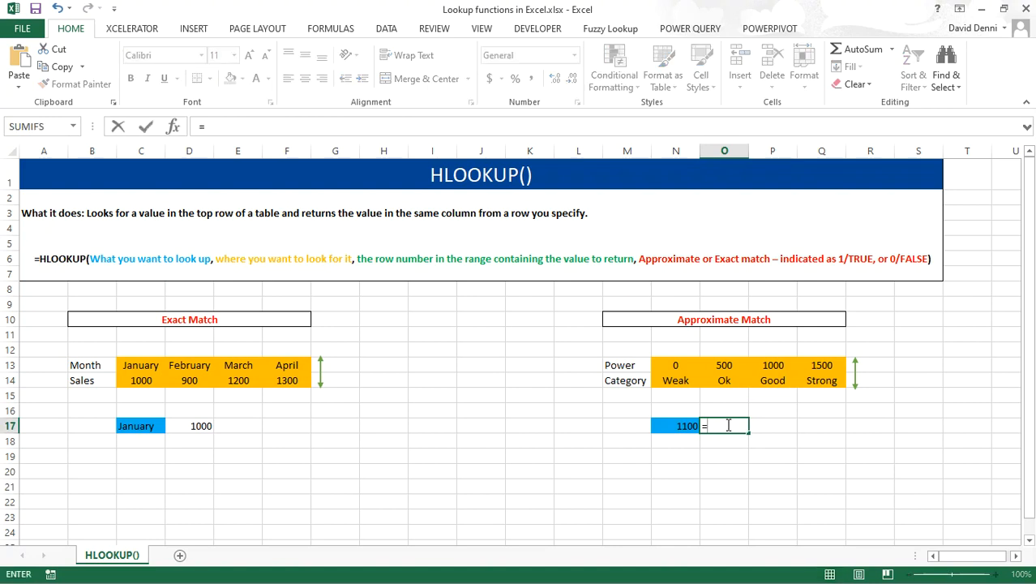
text(hlookup()
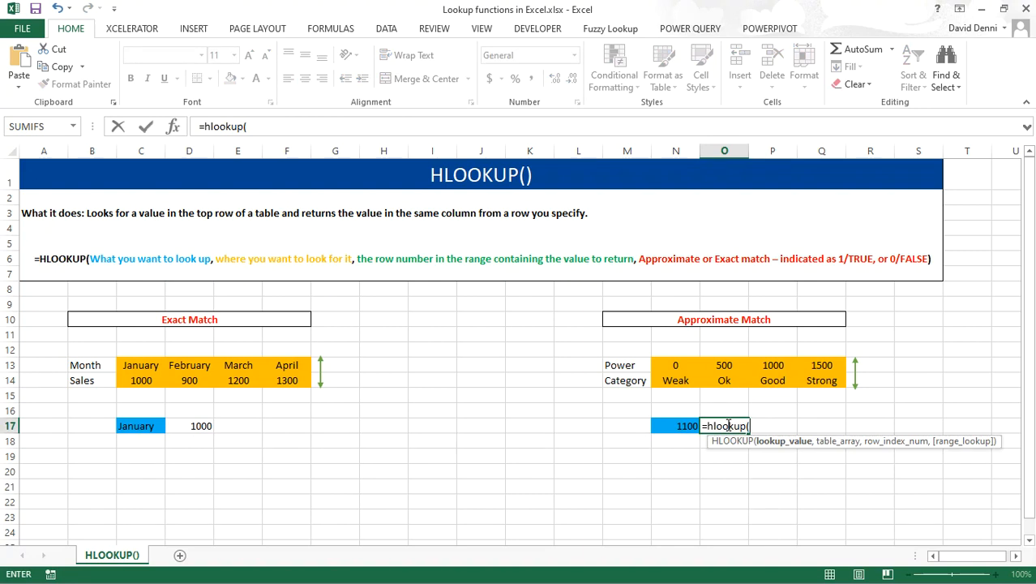
click(667, 426)
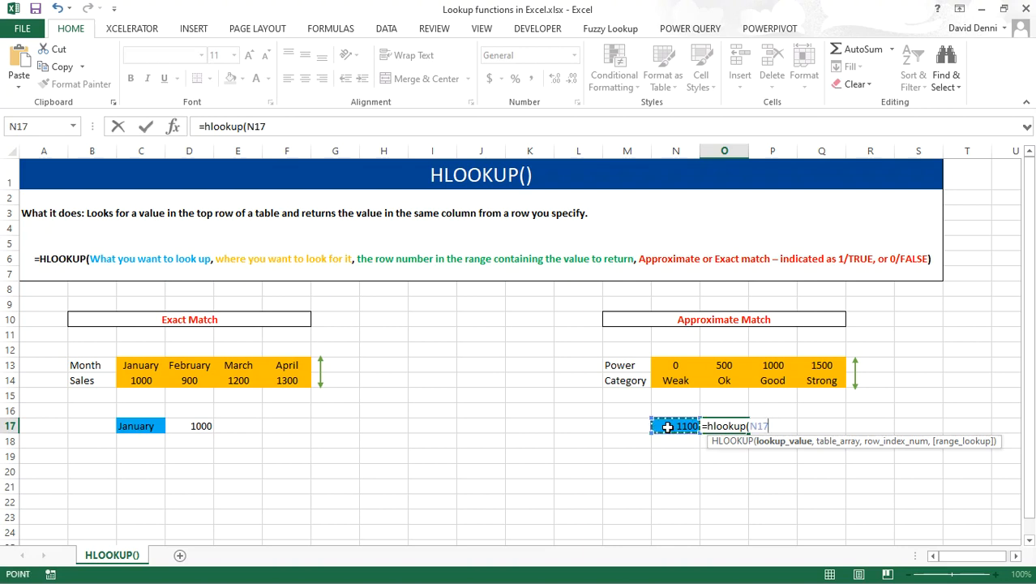
text(,)
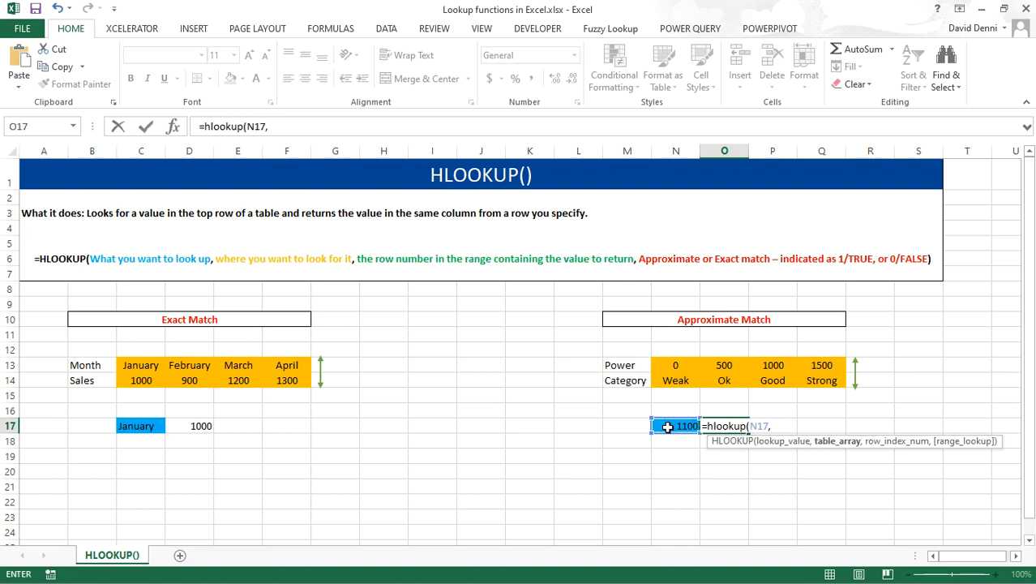
drag(666, 365, 823, 381)
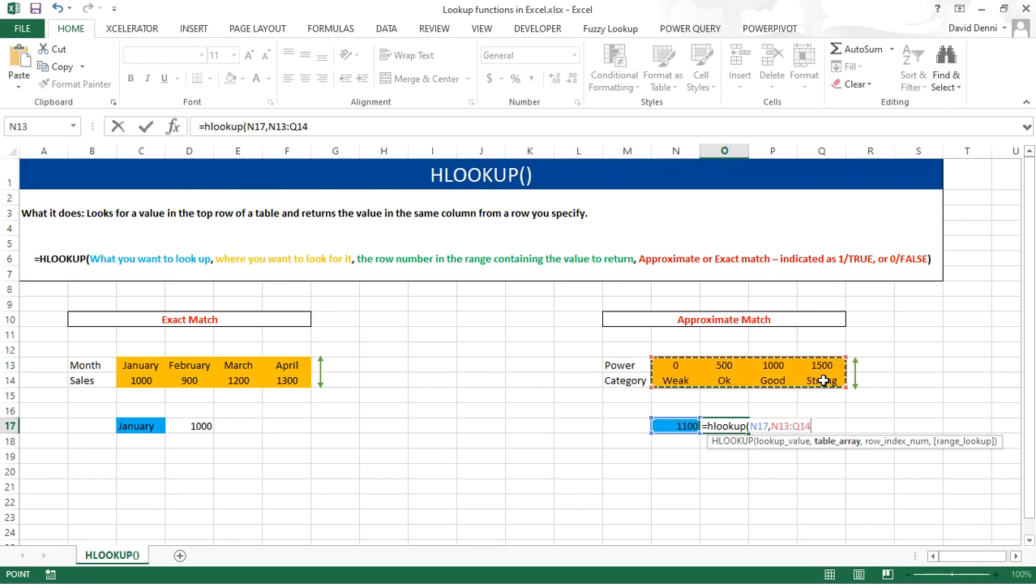
text(,)
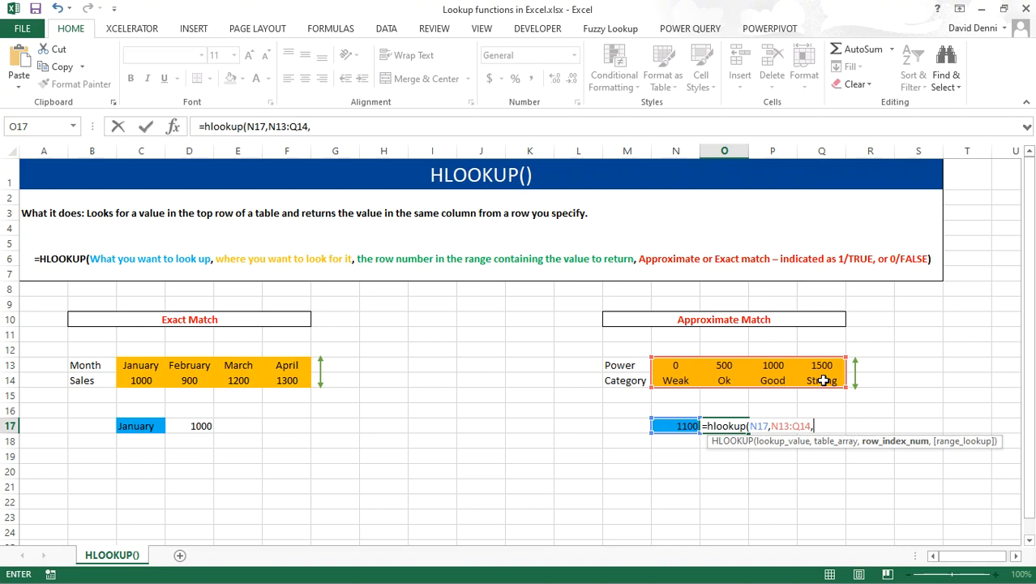
text(2,)
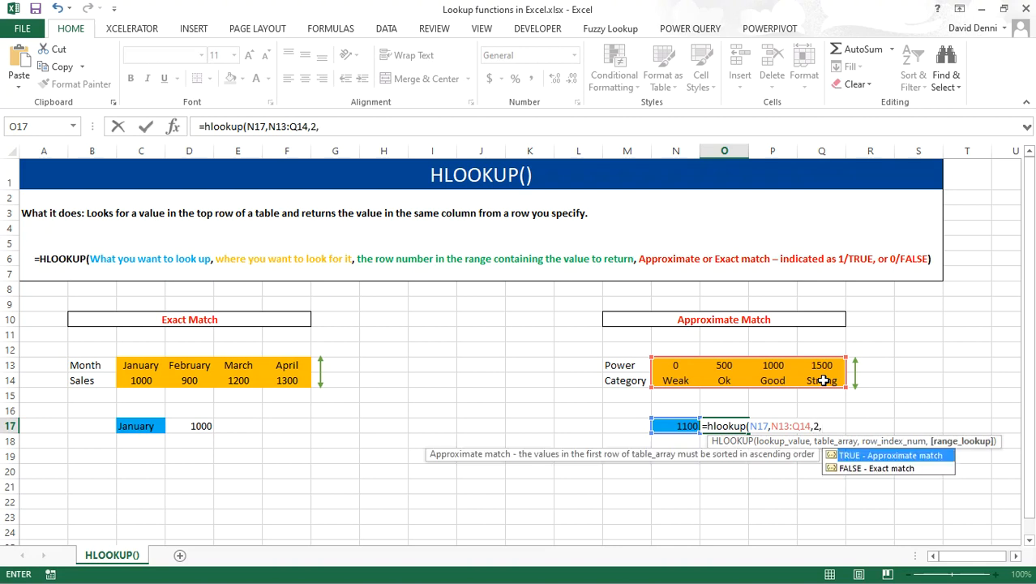
text(true))
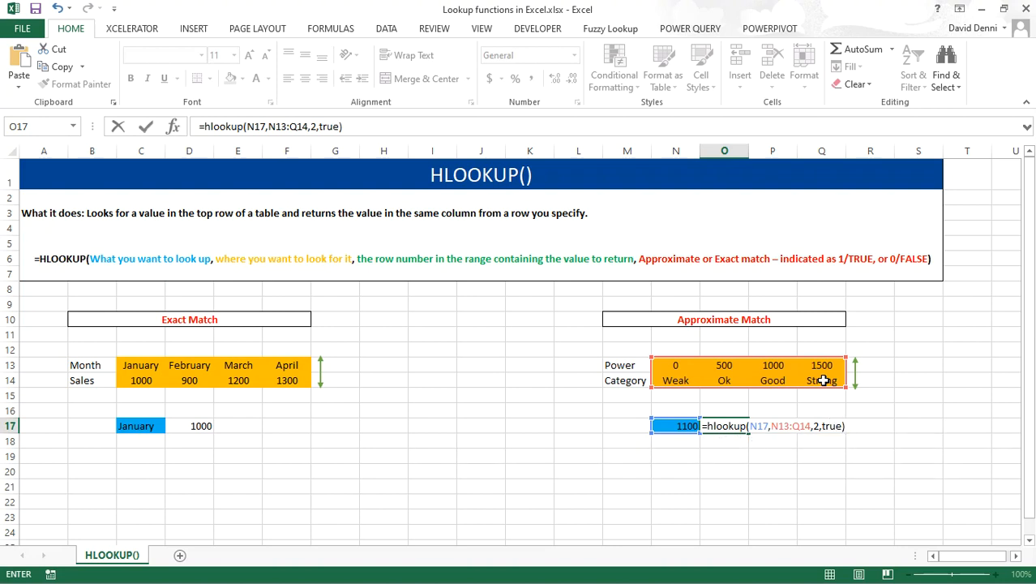
key(Return)
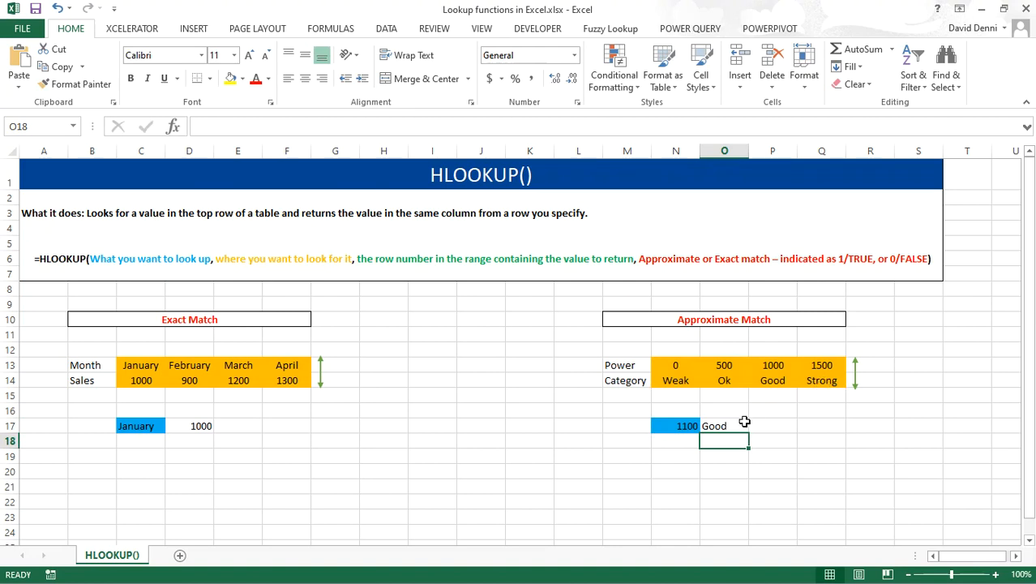
Set the lookup power in cell N17 to 300 and check the matching category in the Approximate Match table.
click(677, 428)
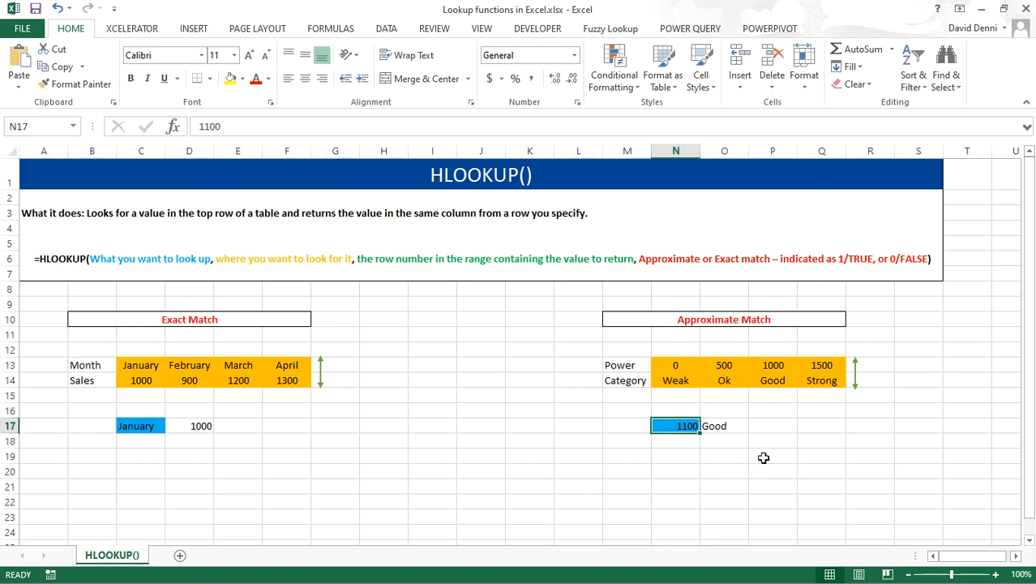
text(300)
key(Return)
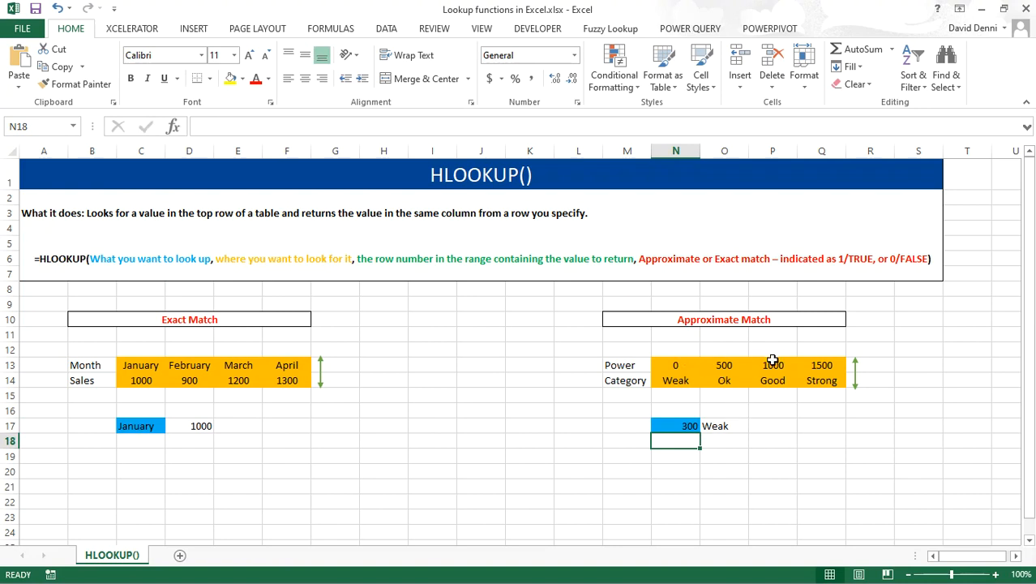
click(681, 380)
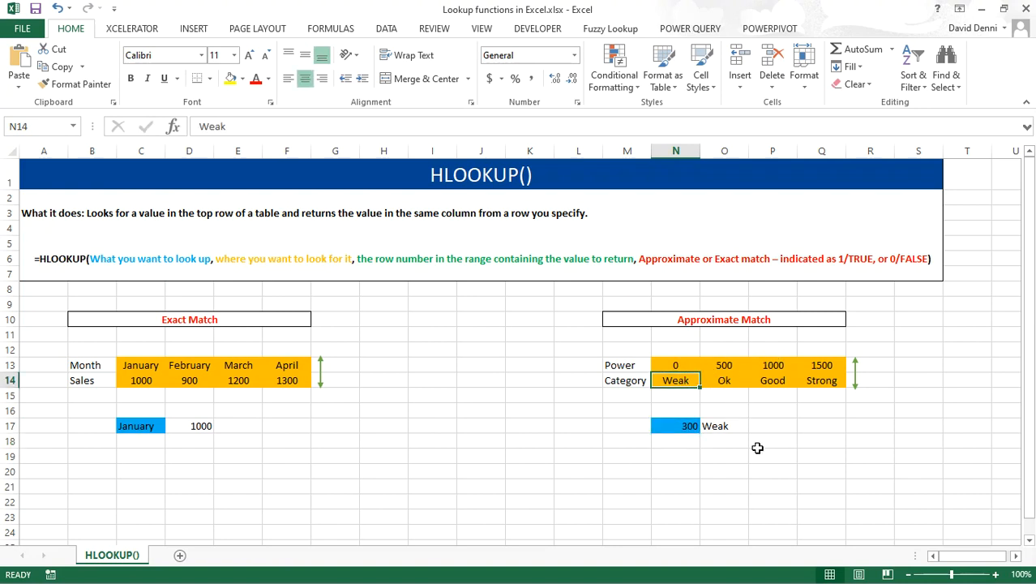
Set the lookup power in cell N17 to 2000.
click(685, 427)
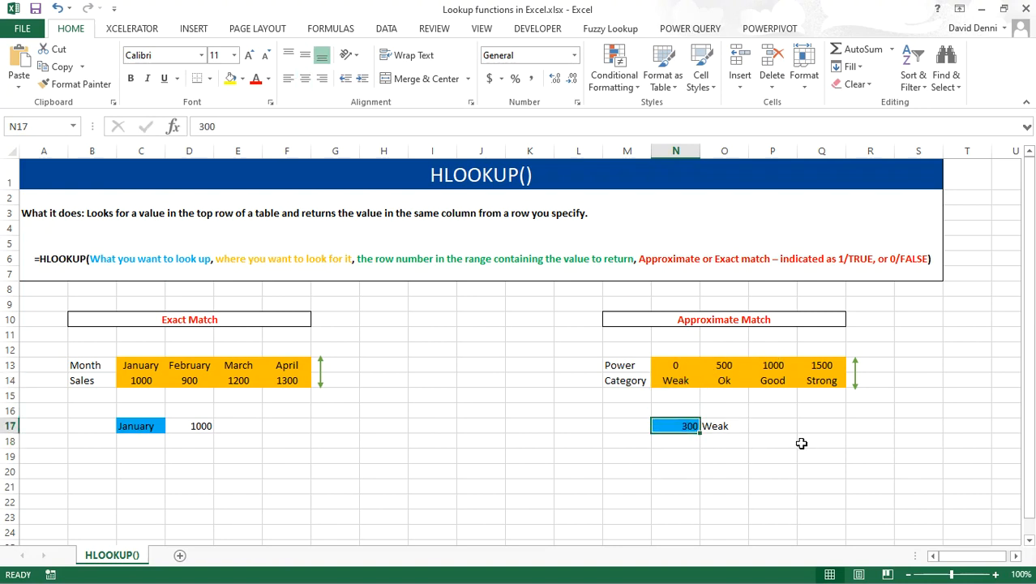
text(2000)
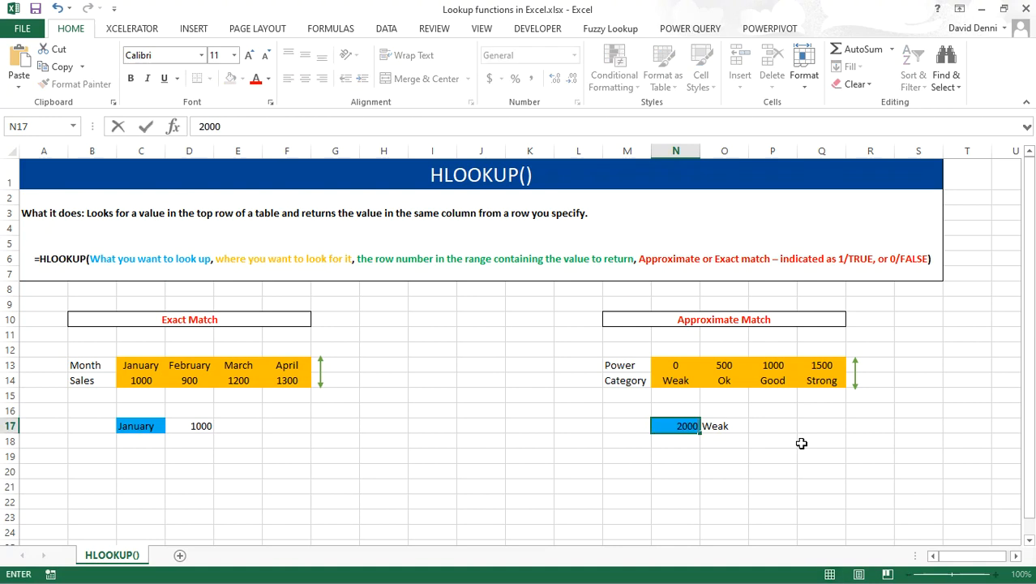
key(Return)
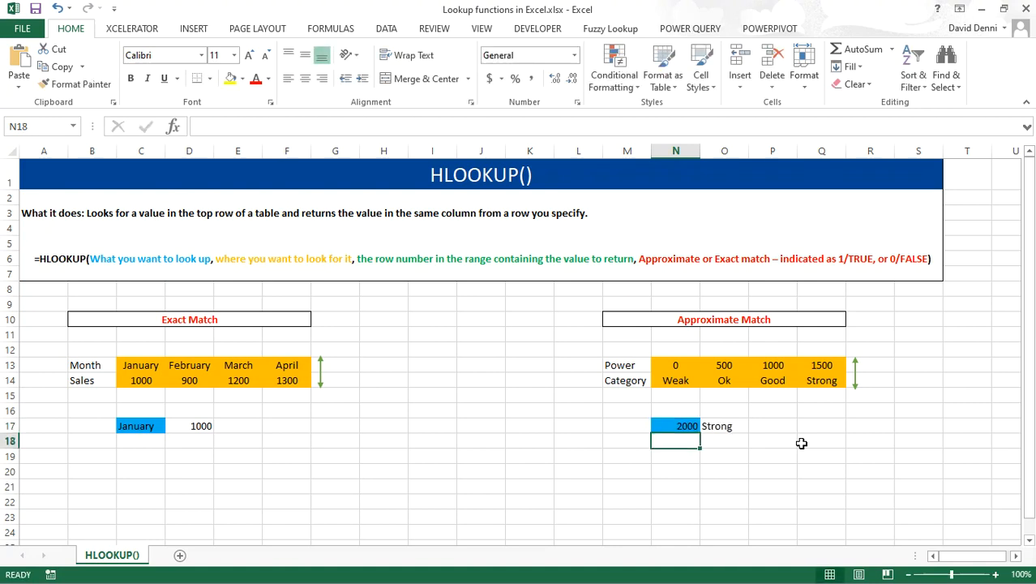